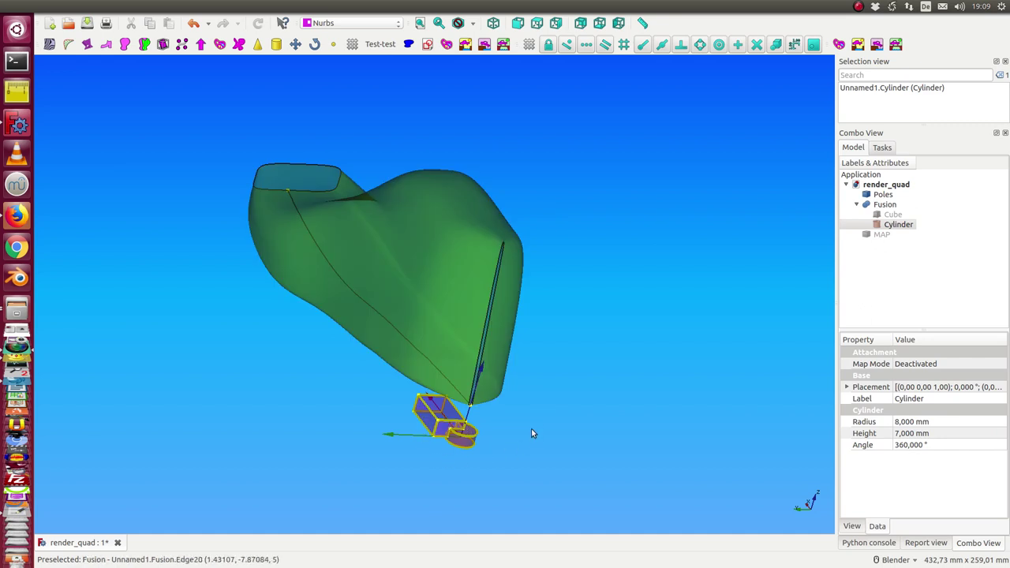
# Orbit the render_quad model to see the green surface and fused cube and cylinder from another side
pyautogui.moveTo(532, 434); pyautogui.dragTo(500, 341, button='middle')
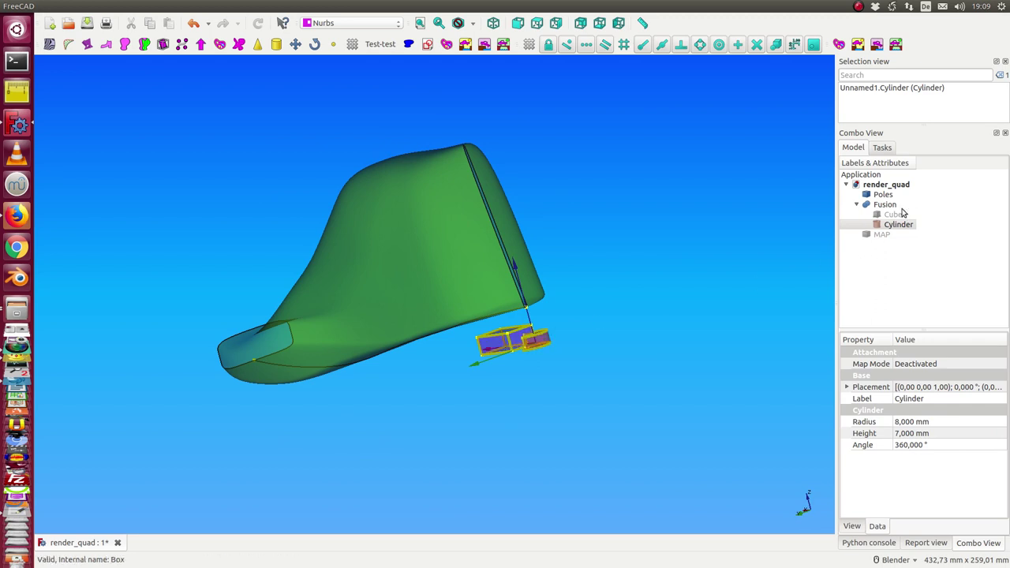
# Create a QuadView for the Fusion object via Workspace > Create QuadView, opening a Fusion tab
pyautogui.click(884, 204)
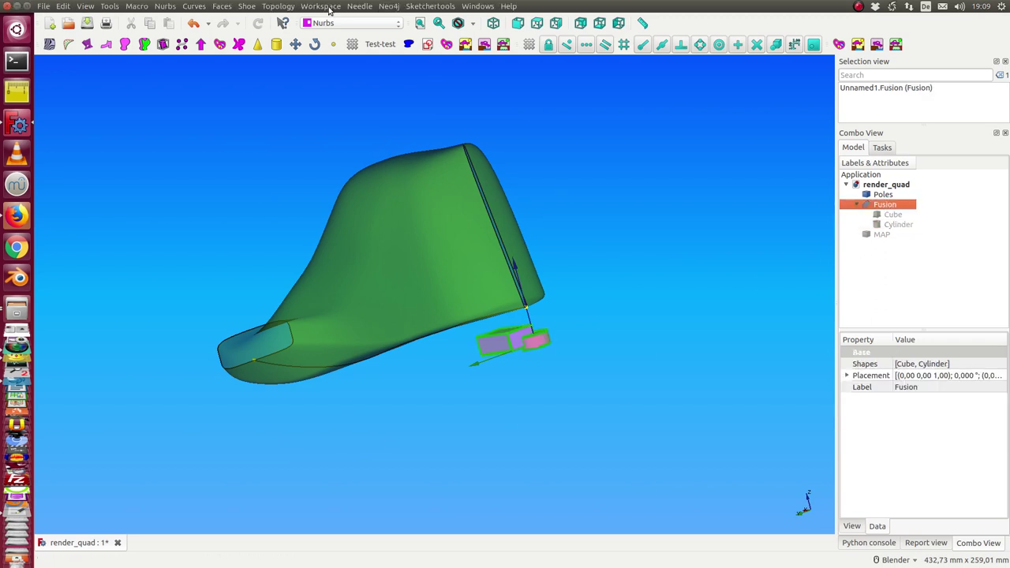
pyautogui.click(316, 6)
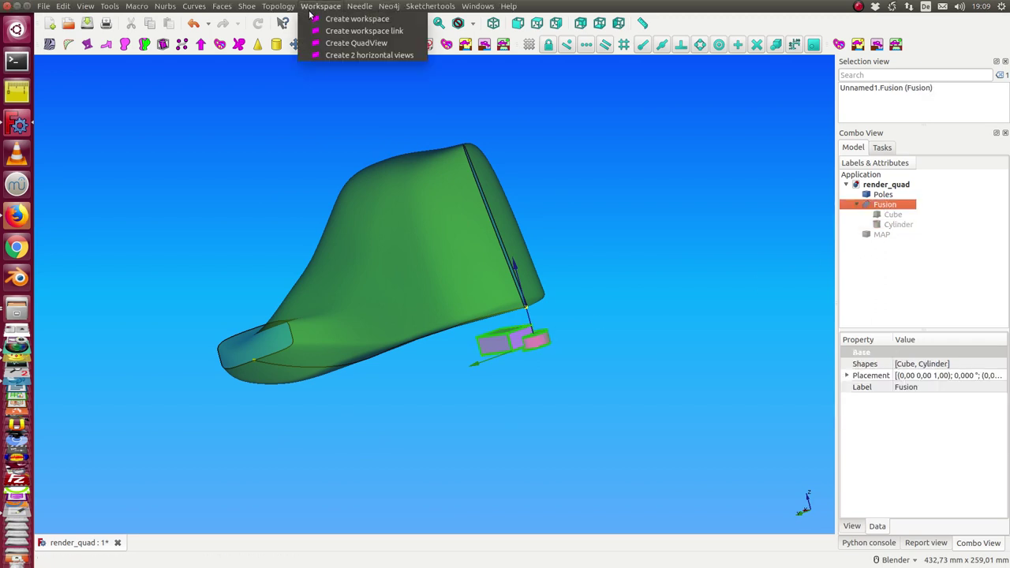
pyautogui.click(340, 43)
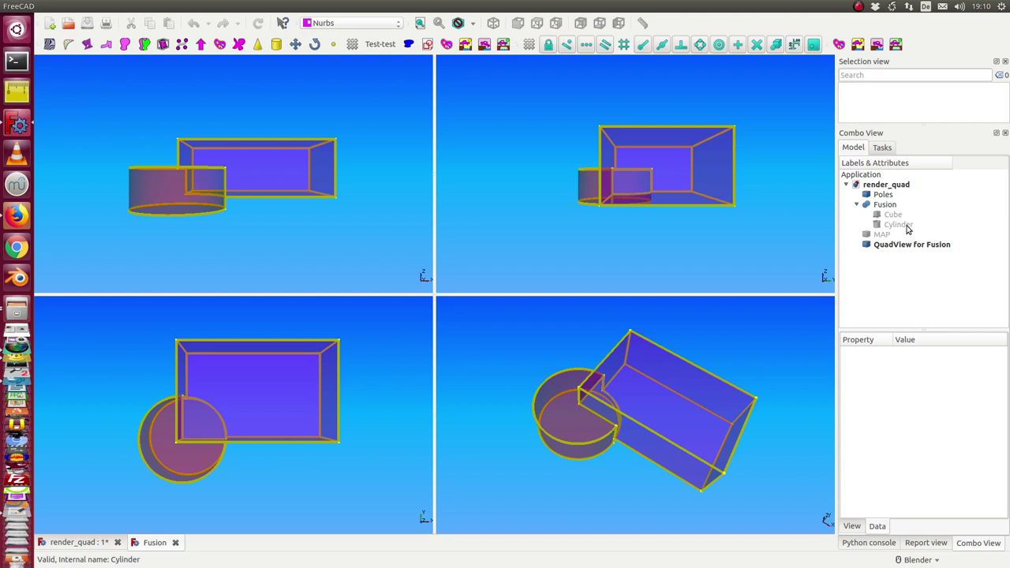
pyautogui.click(892, 215)
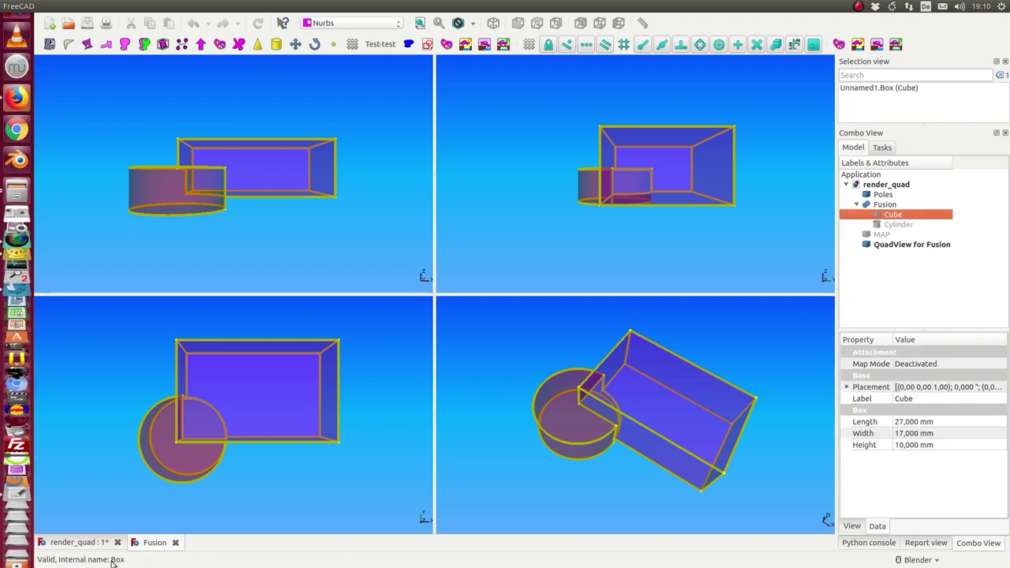
# In render_quad, hide the Poles surface and make the Cube and Cylinder visible
pyautogui.click(81, 543)
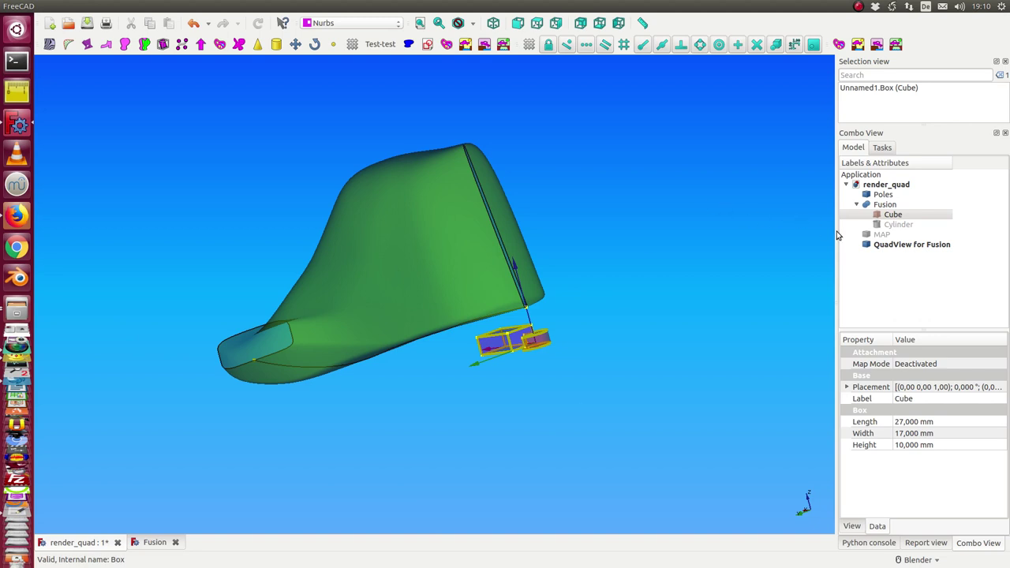
pyautogui.click(875, 195)
pyautogui.press('space')
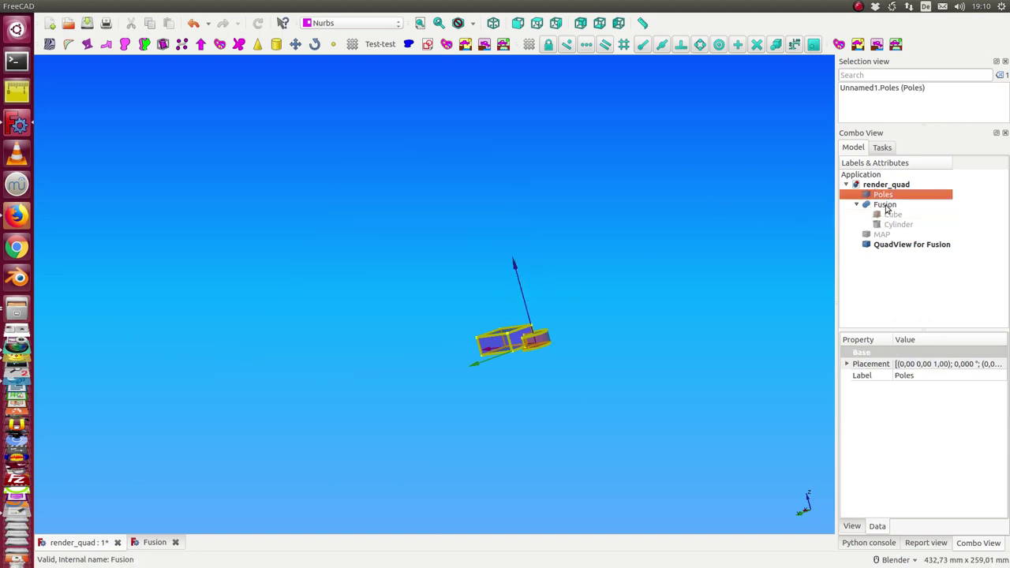
pyautogui.click(892, 214)
pyautogui.press('space')
pyautogui.click(897, 225)
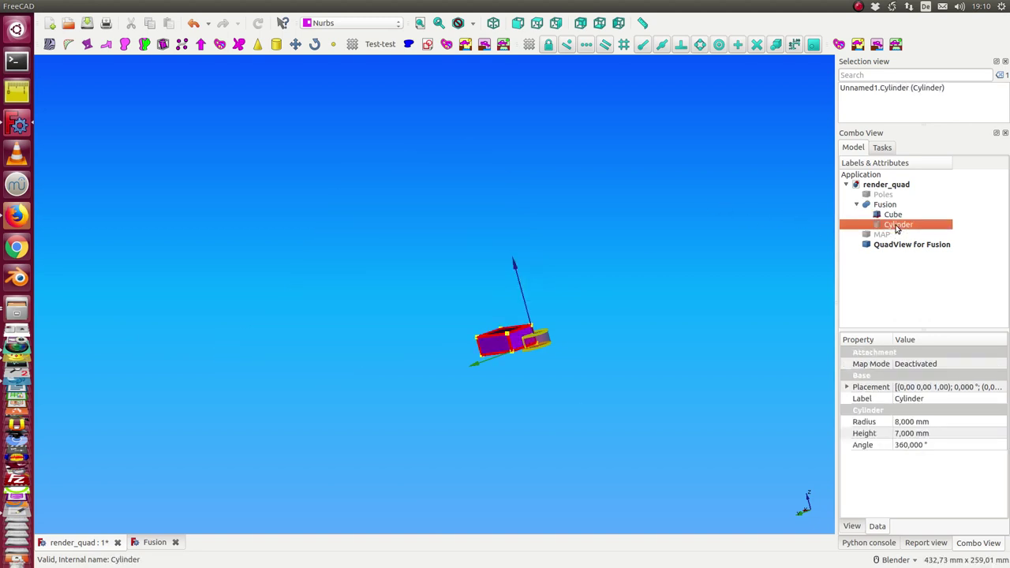
pyautogui.press('space')
# Turn the view toward the Cube and Cylinder and select both in the tree
pyautogui.moveTo(687, 263); pyautogui.dragTo(573, 263, button='middle')
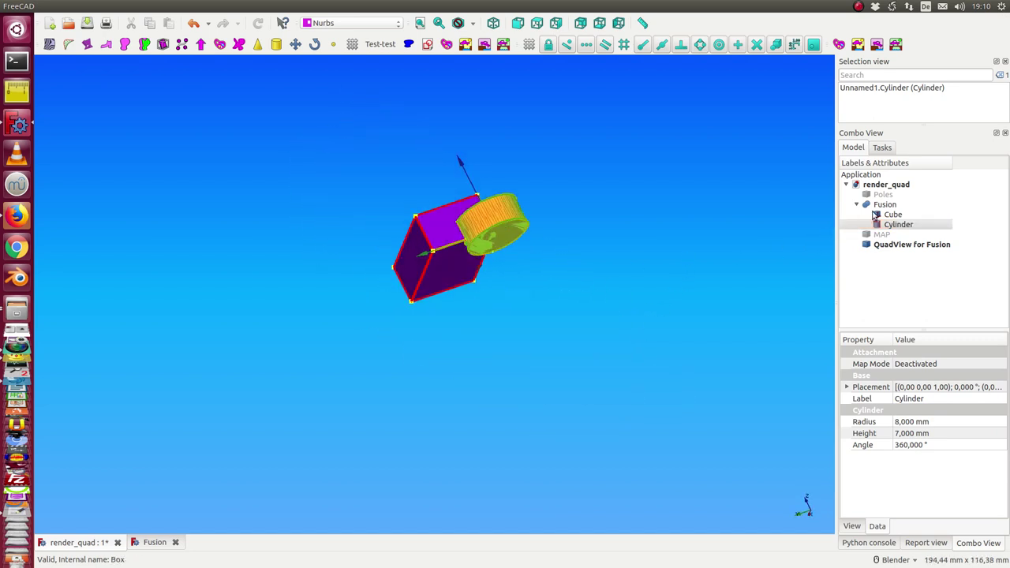
pyautogui.click(888, 215)
pyautogui.keyDown('ctrl'); pyautogui.click(890, 225); pyautogui.keyUp('ctrl')
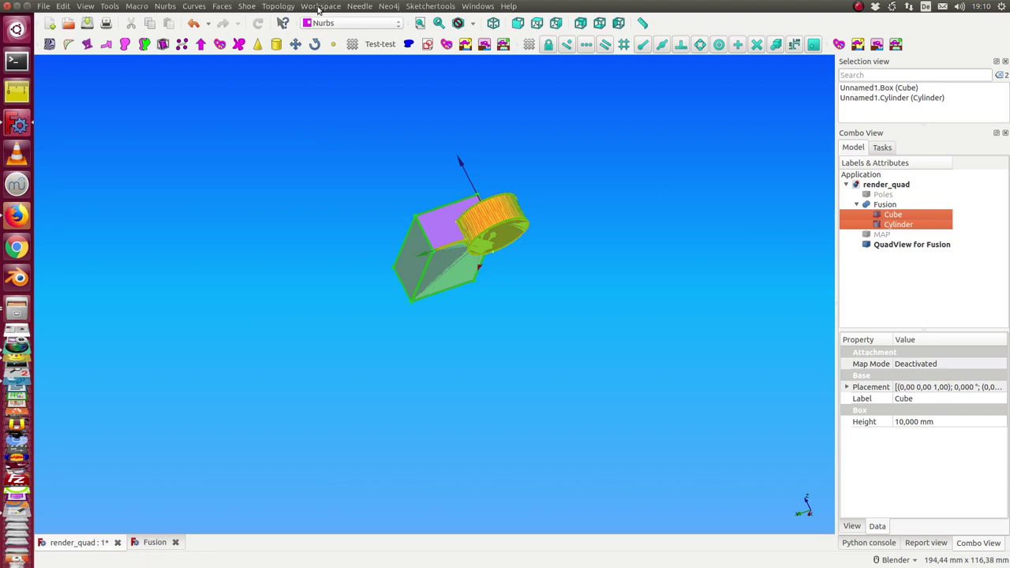
# Create a Cube, Cylinder QuadView, then hide the Cube and clear the selection
pyautogui.click(320, 7)
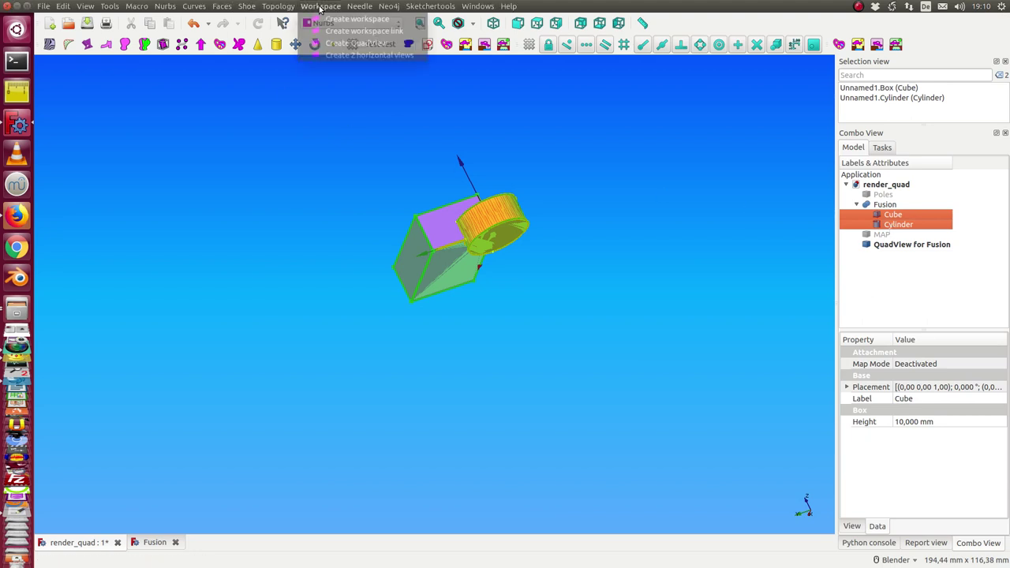
pyautogui.click(347, 44)
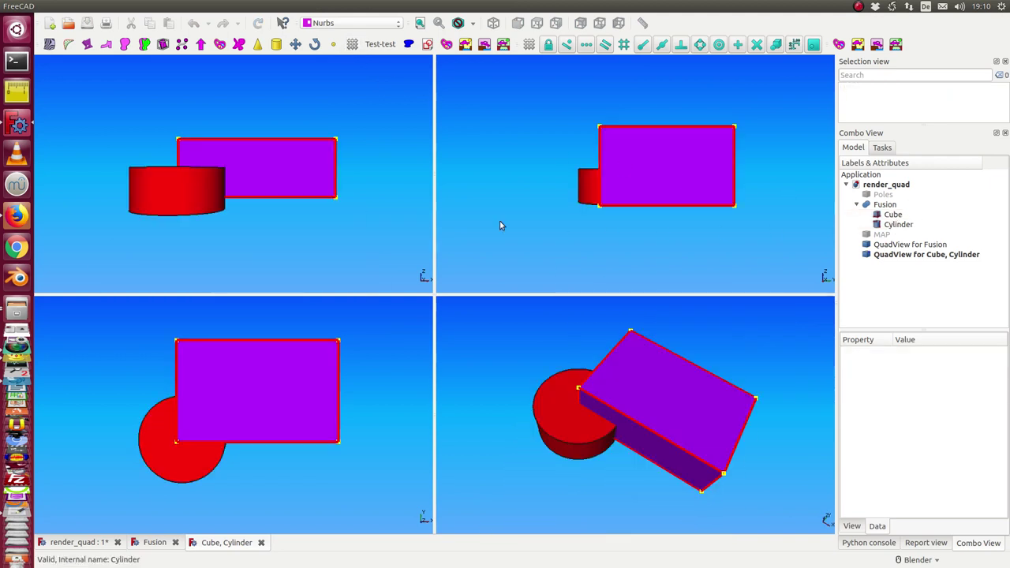
pyautogui.click(892, 216)
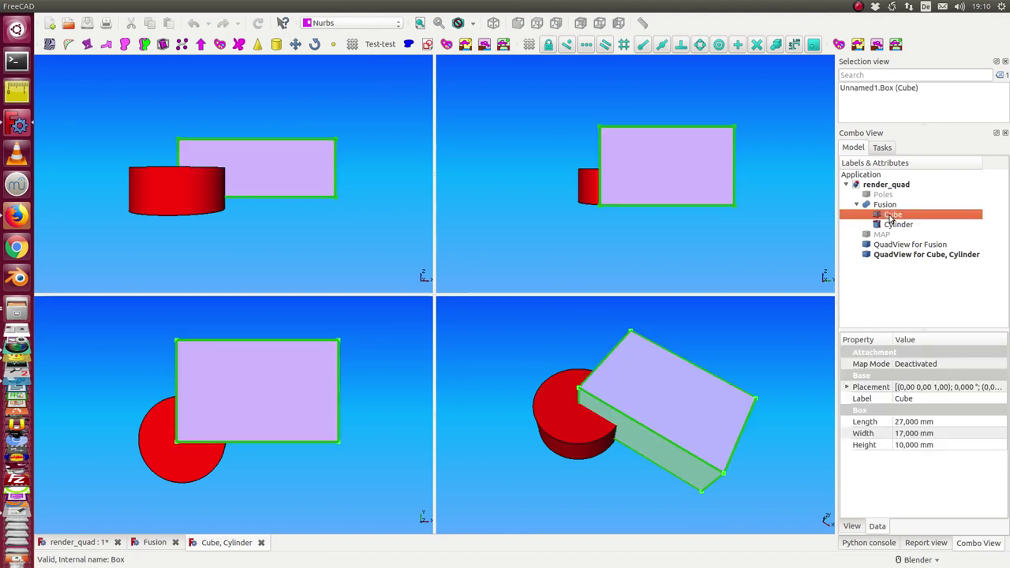
pyautogui.press('space')
pyautogui.press('space')
pyautogui.click(799, 243)
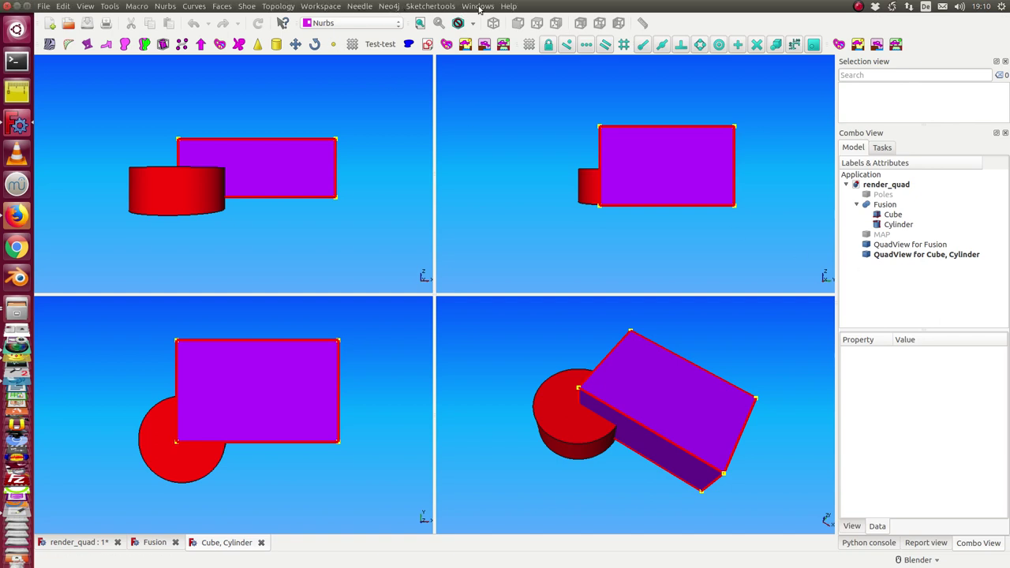
# Tile the three document windows, then maximize the Fusion quad view to fill the workspace
pyautogui.click(478, 6)
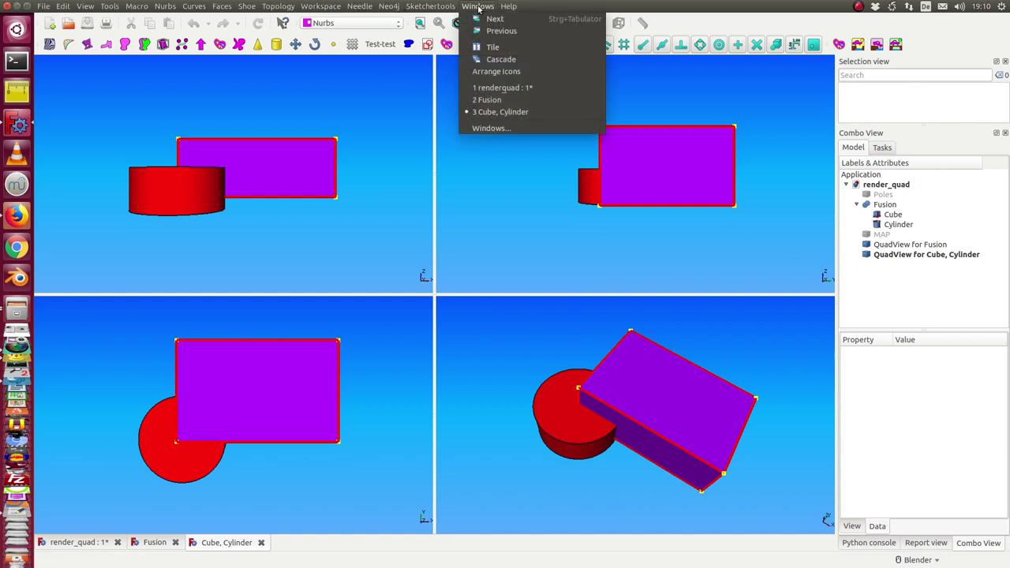
pyautogui.click(493, 46)
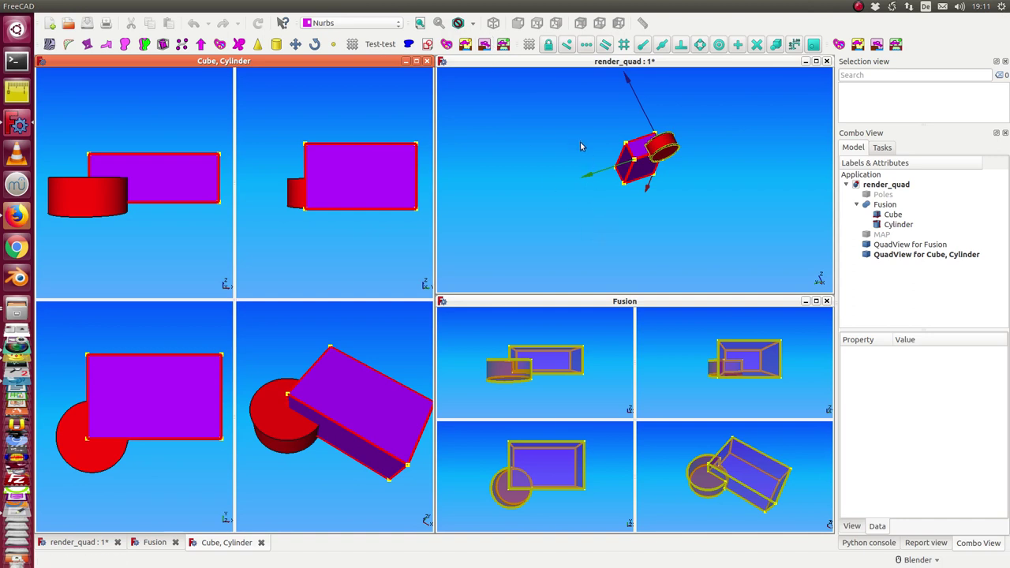
pyautogui.moveTo(580, 142)
pyautogui.mouseDown(button='middle')
pyautogui.moveTo(598, 155)
pyautogui.moveTo(572, 155)
pyautogui.mouseUp(button='middle')
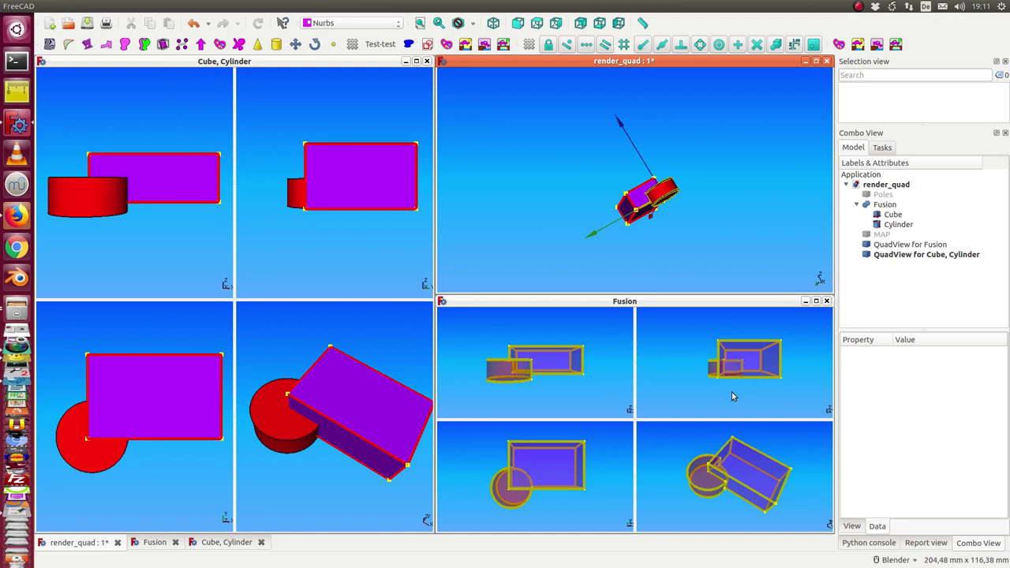
pyautogui.click(886, 206)
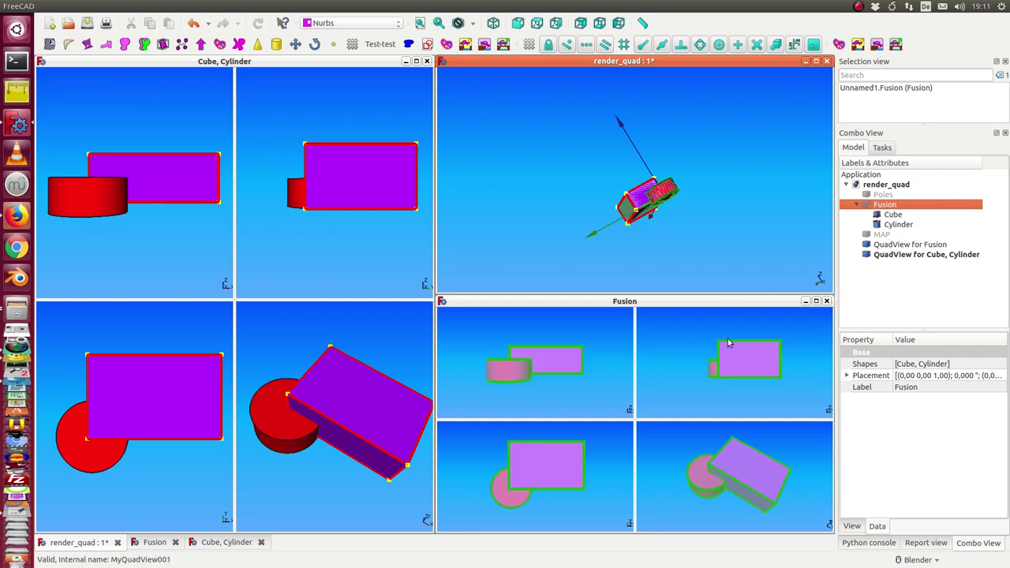
pyautogui.click(816, 301)
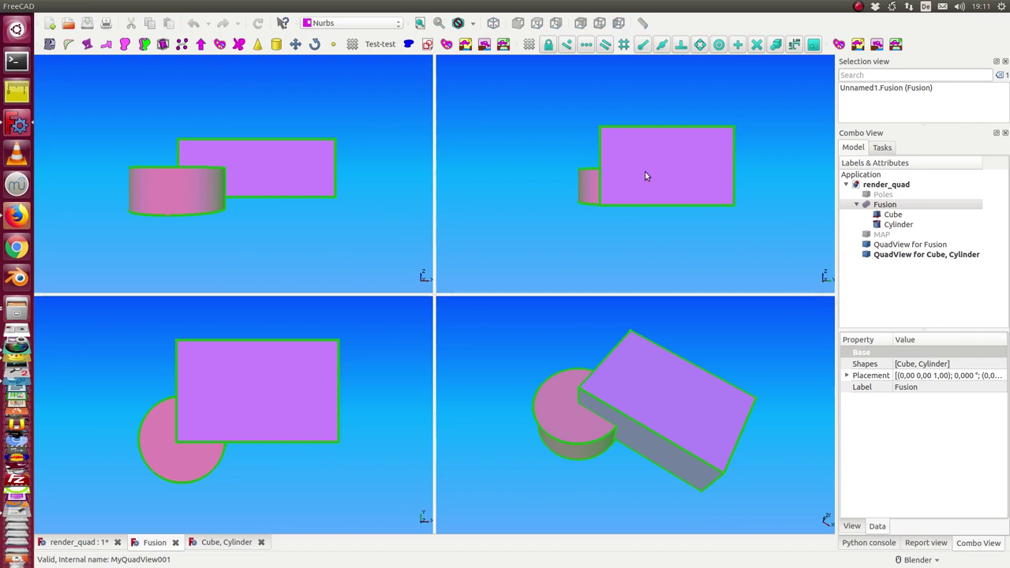
# Select the Cube, Cylinder QuadView object and open its Display Mode choices
pyautogui.click(898, 255)
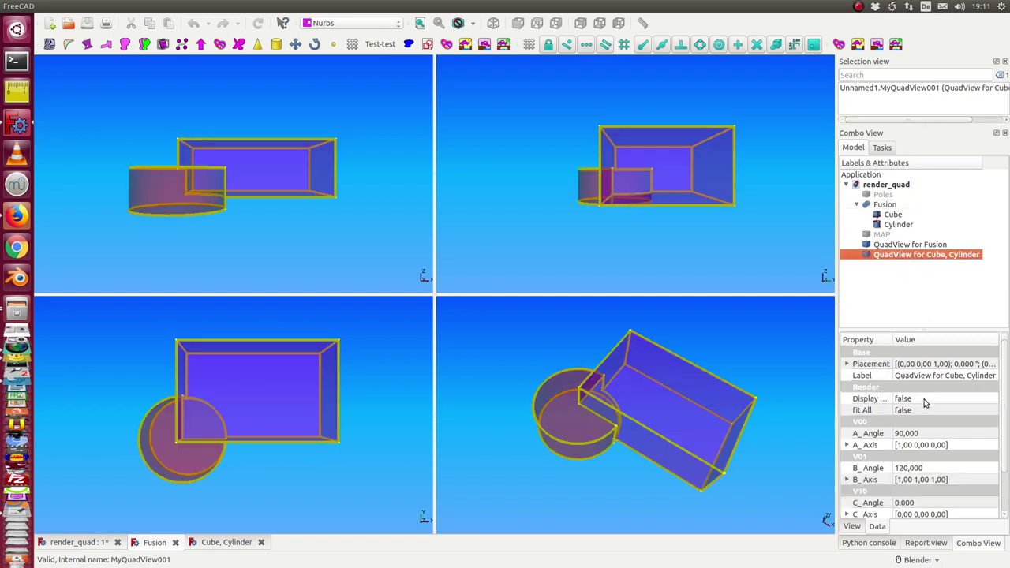
pyautogui.click(922, 338)
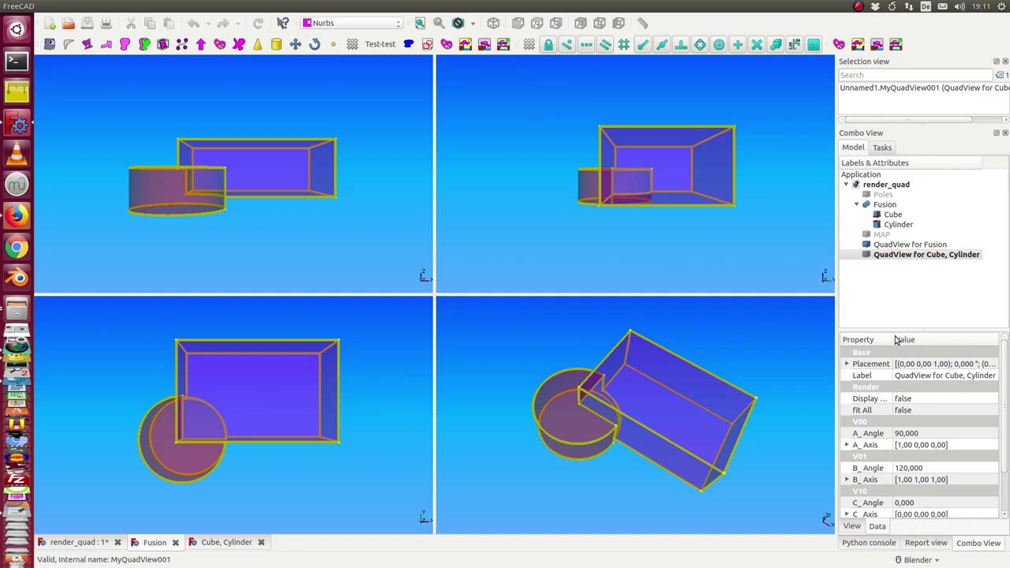
pyautogui.moveTo(894, 339); pyautogui.dragTo(913, 339)
pyautogui.click(932, 399)
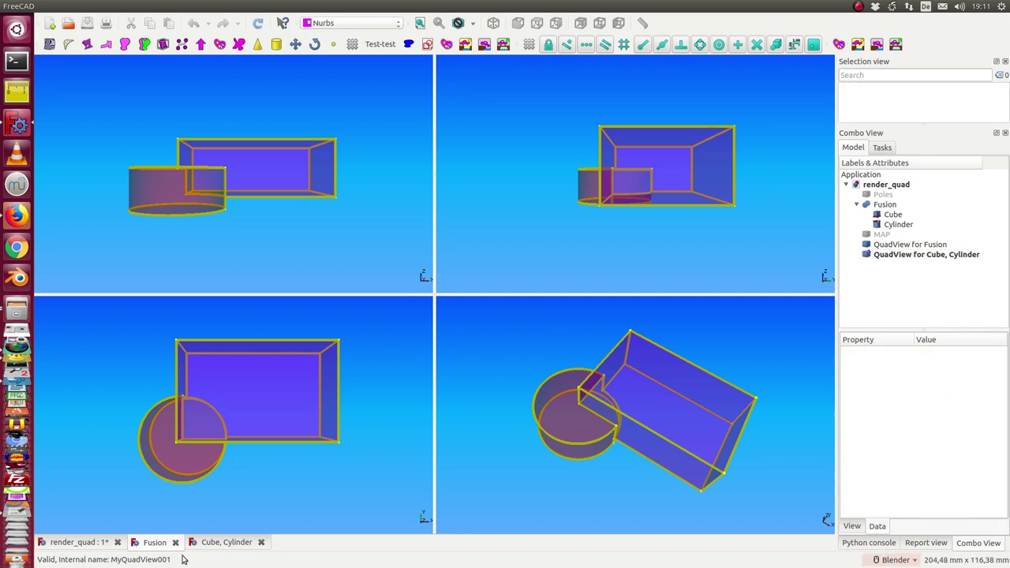
# Set the Fusion QuadView's Display Mode to true and angle its top-left pane
pyautogui.click(208, 545)
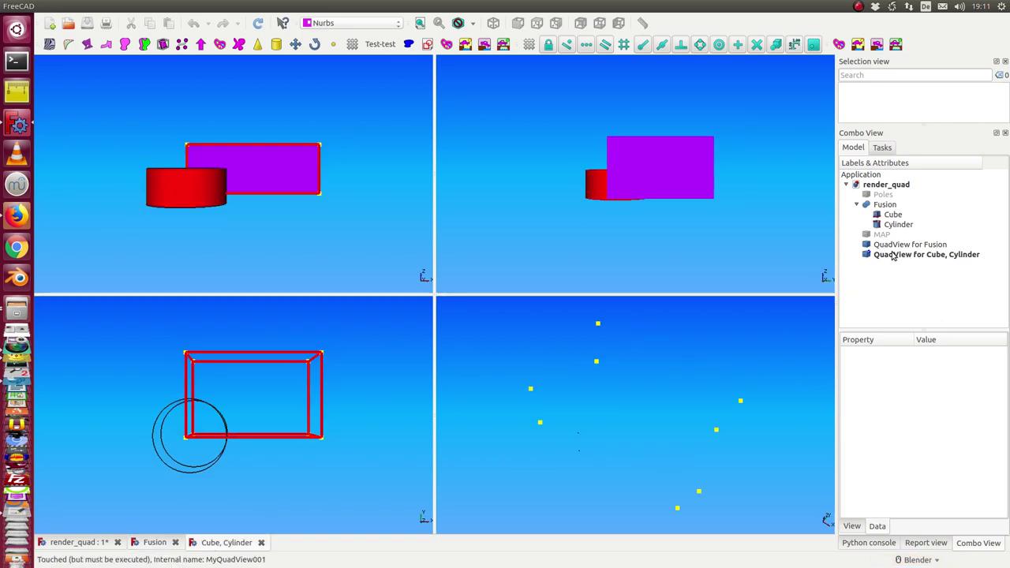
pyautogui.click(899, 245)
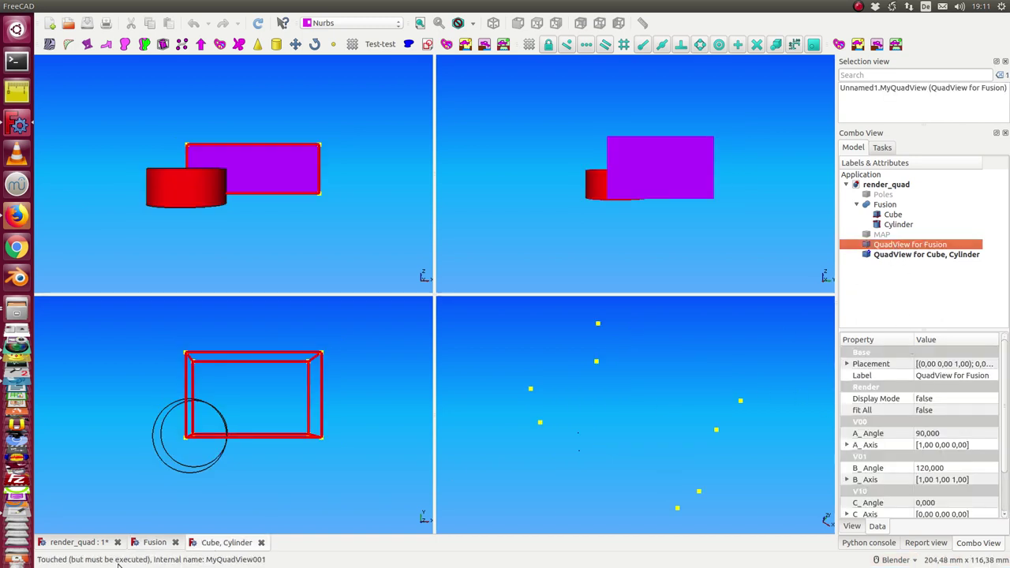
pyautogui.click(155, 544)
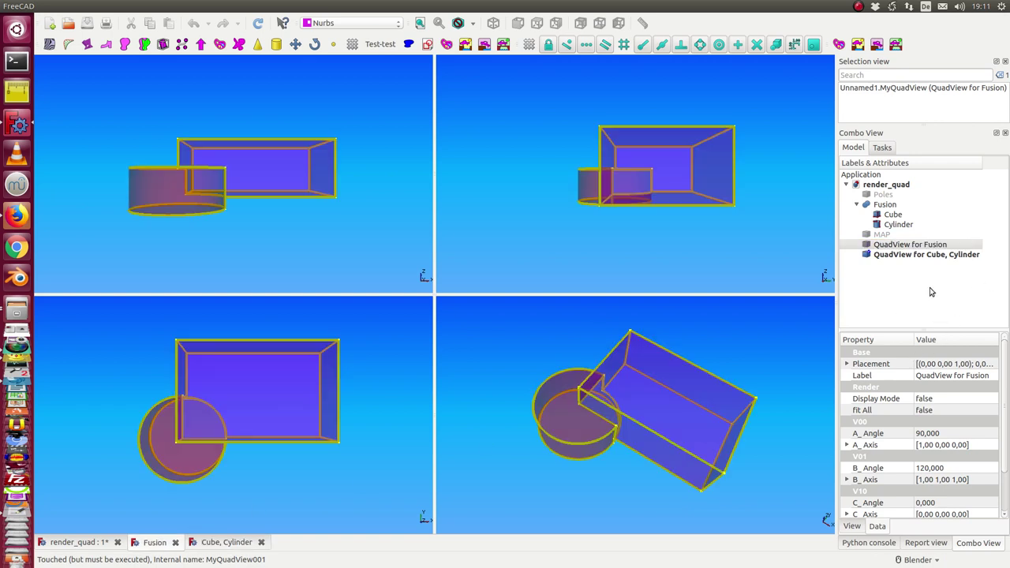
pyautogui.click(946, 399)
pyautogui.click(946, 401)
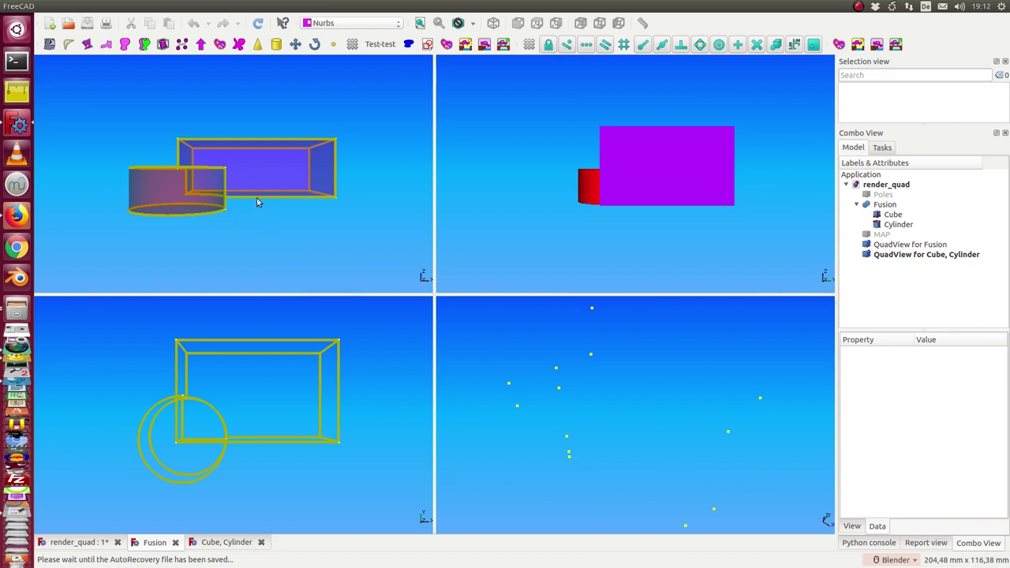
pyautogui.moveTo(254, 202)
pyautogui.mouseDown(button='middle')
pyautogui.moveTo(244, 228)
pyautogui.moveTo(287, 179)
pyautogui.moveTo(304, 223)
pyautogui.moveTo(244, 223)
pyautogui.moveTo(318, 214)
pyautogui.mouseUp(button='middle')
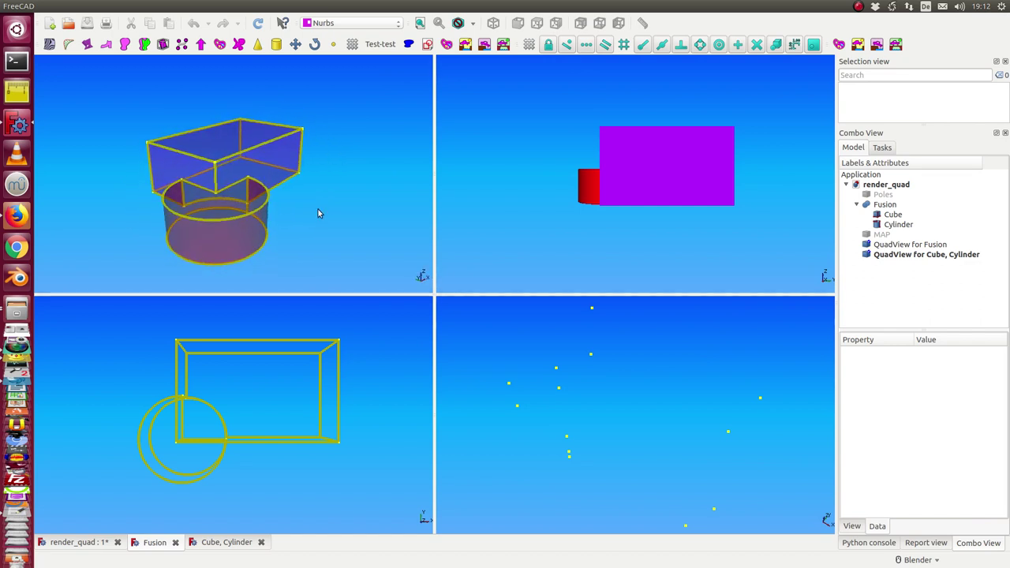
# Orbit the top-right shaded and lower-left Fusion panes to angled views, leaving Draw style unchanged
pyautogui.click(473, 23)
pyautogui.click(519, 160)
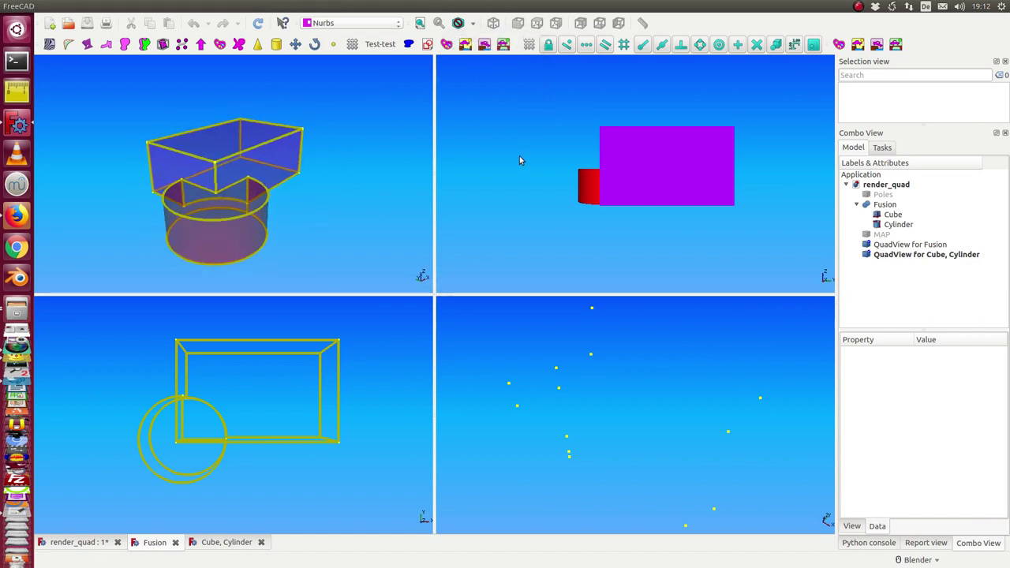
pyautogui.moveTo(539, 156)
pyautogui.mouseDown(button='middle')
pyautogui.moveTo(608, 129)
pyautogui.moveTo(566, 179)
pyautogui.moveTo(613, 188)
pyautogui.moveTo(605, 162)
pyautogui.moveTo(571, 135)
pyautogui.moveTo(590, 158)
pyautogui.moveTo(596, 149)
pyautogui.mouseUp(button='middle')
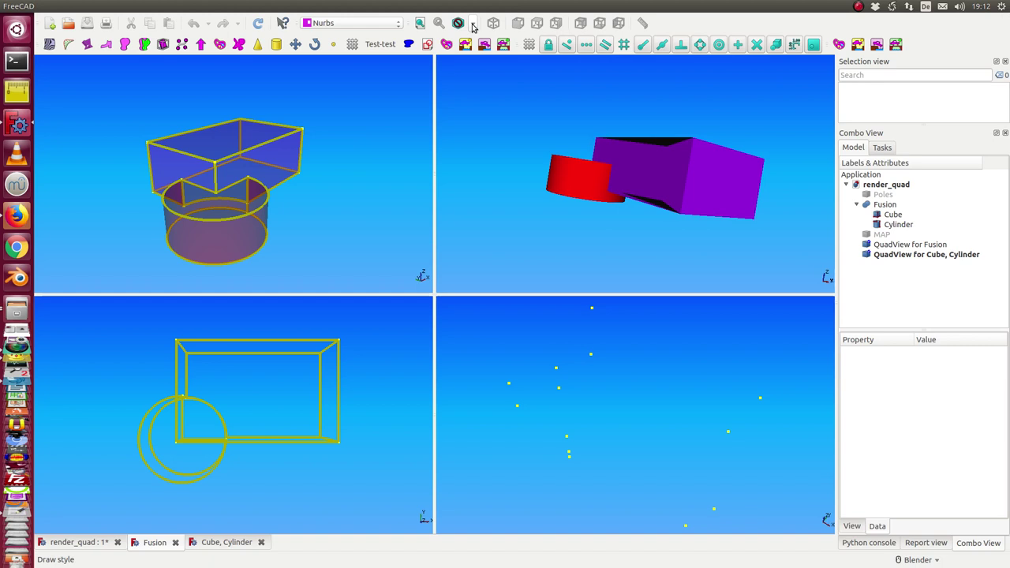
pyautogui.click(473, 26)
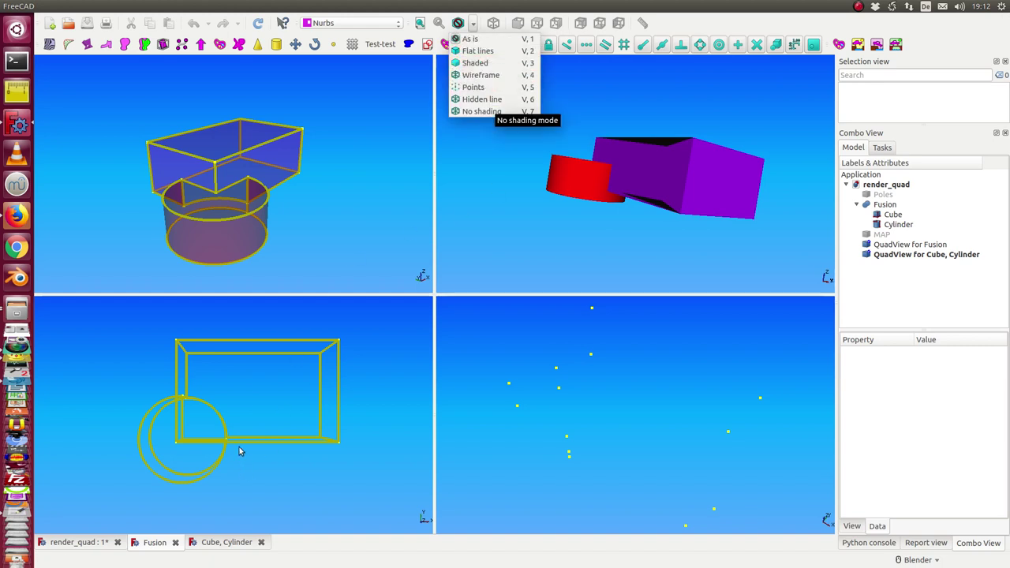
pyautogui.click(306, 460)
pyautogui.moveTo(288, 445); pyautogui.dragTo(554, 367, button='middle')
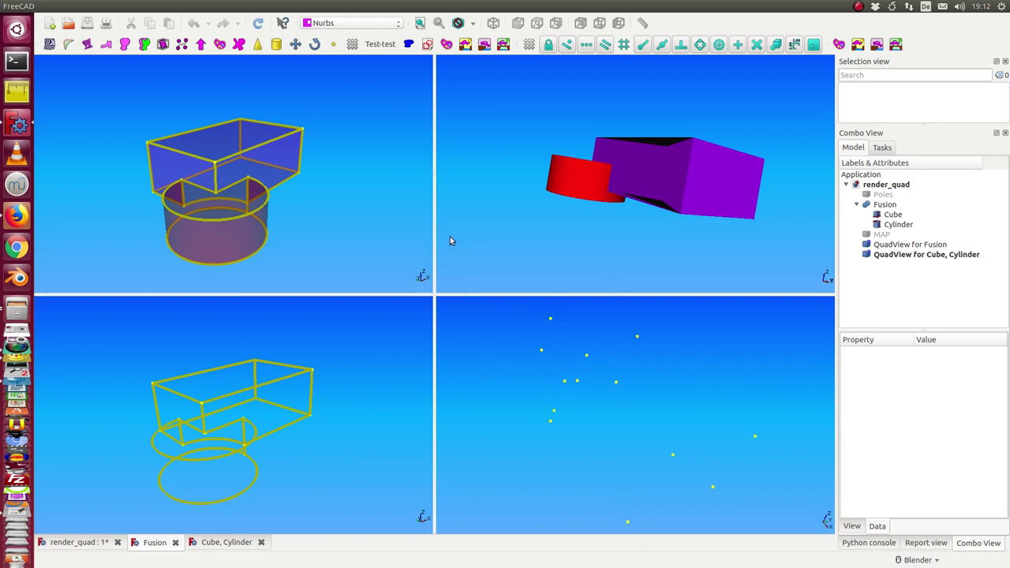
# Tile the Fusion, Cube, Cylinder and render_quad windows side by side with Windows > Tile
pyautogui.click(142, 542)
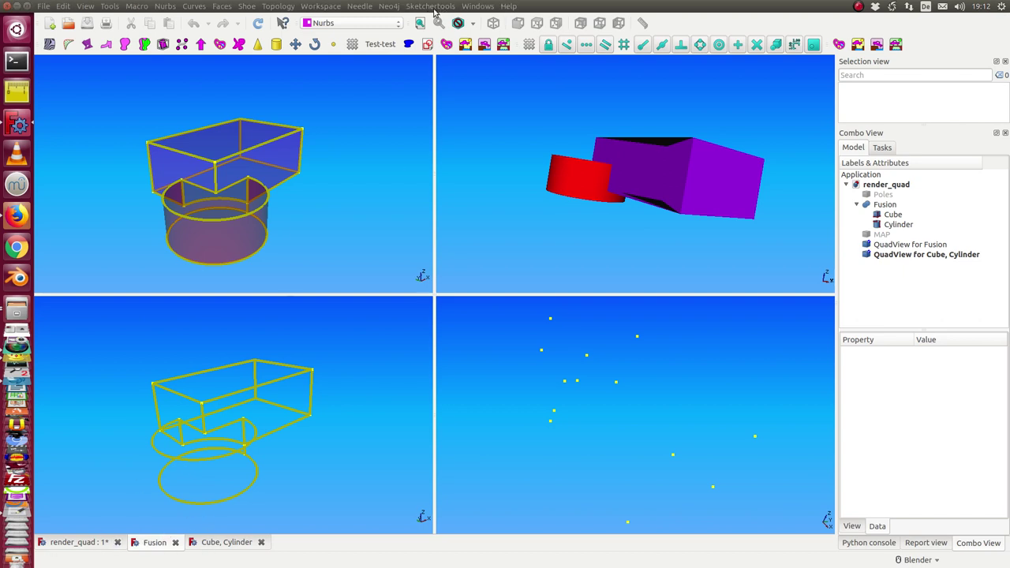
pyautogui.click(478, 6)
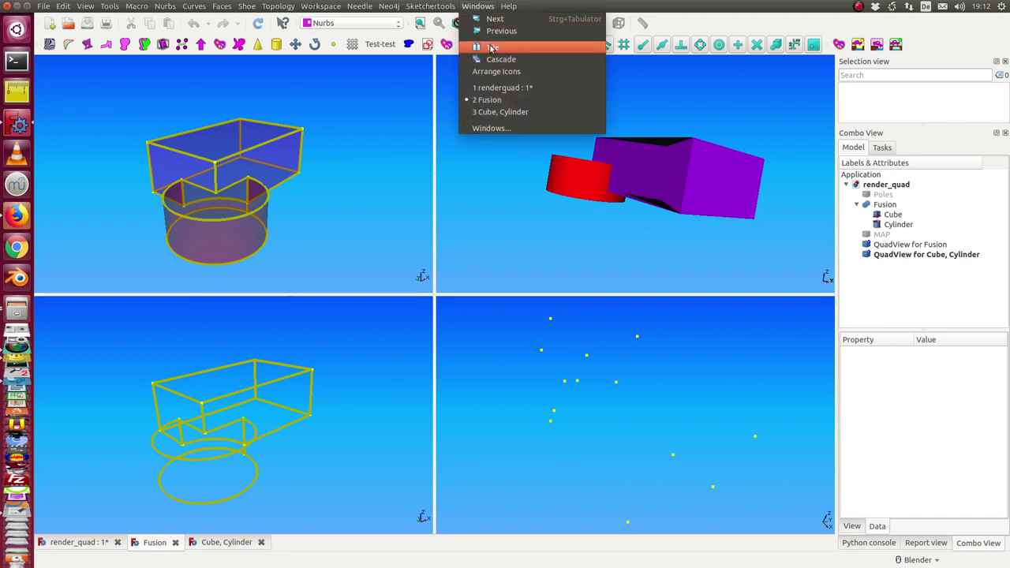
pyautogui.click(491, 45)
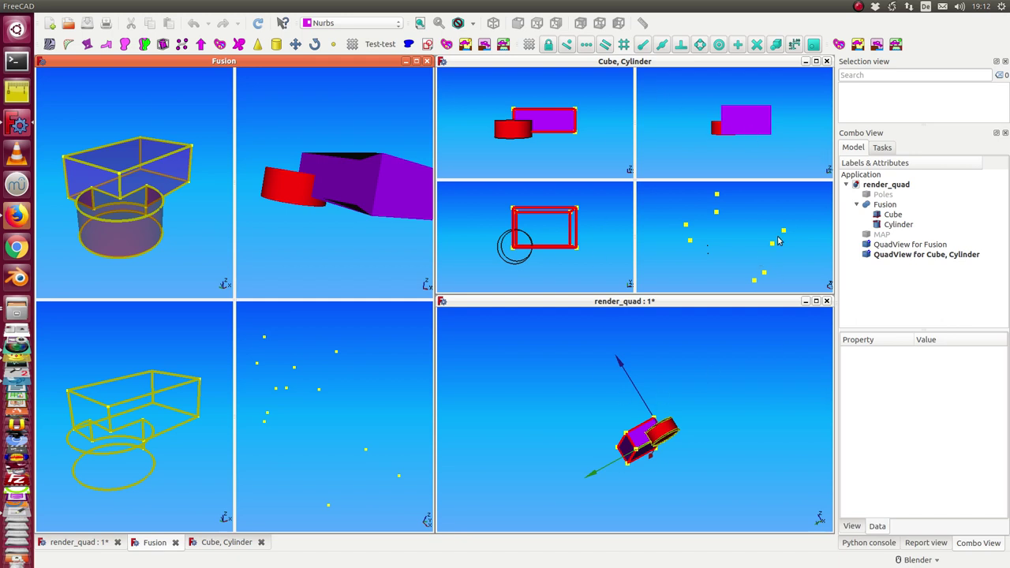
# Select Poles, create its QuadView, and maximize the new Poles window
pyautogui.click(876, 235)
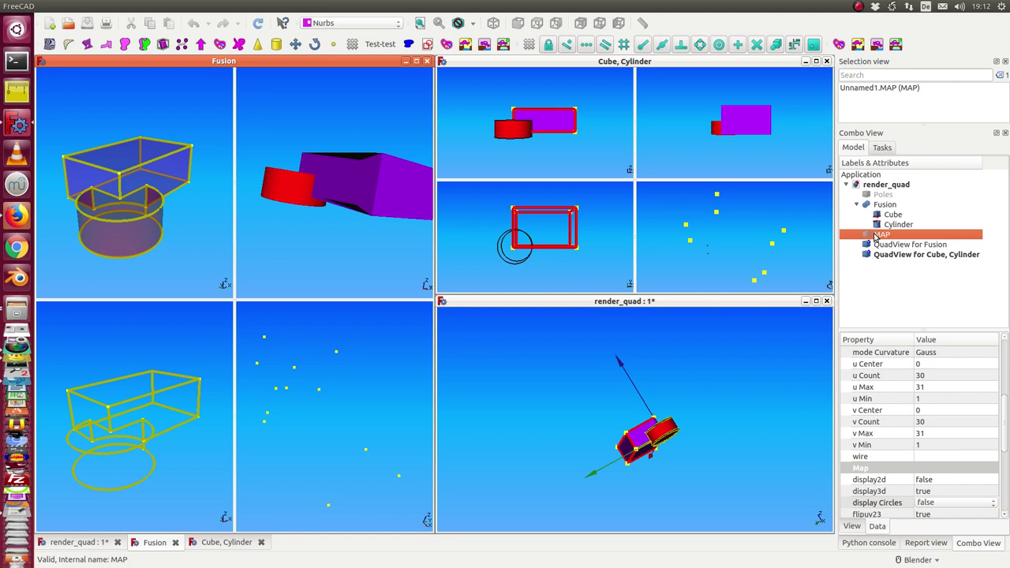
pyautogui.click(884, 195)
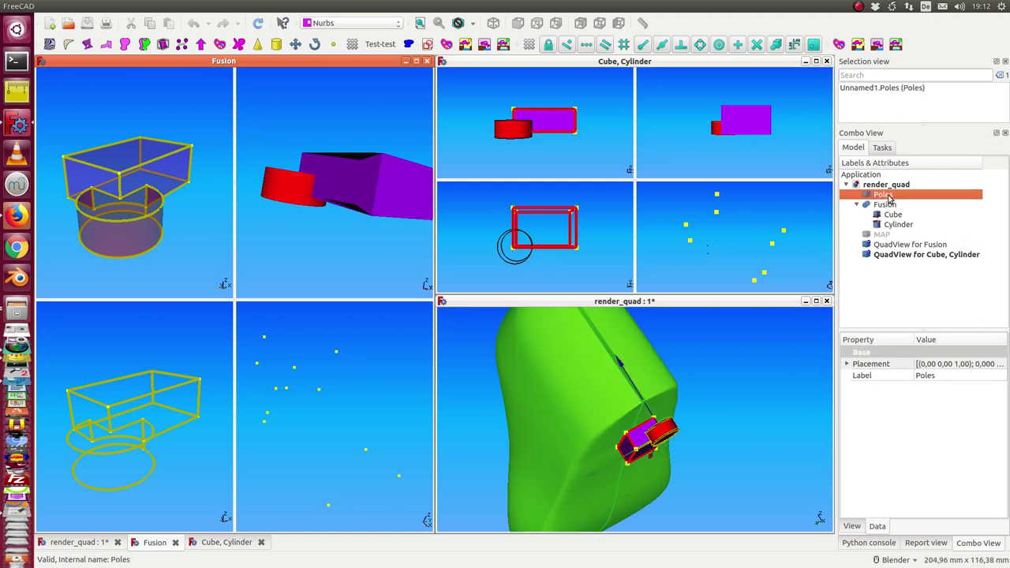
pyautogui.click(883, 235)
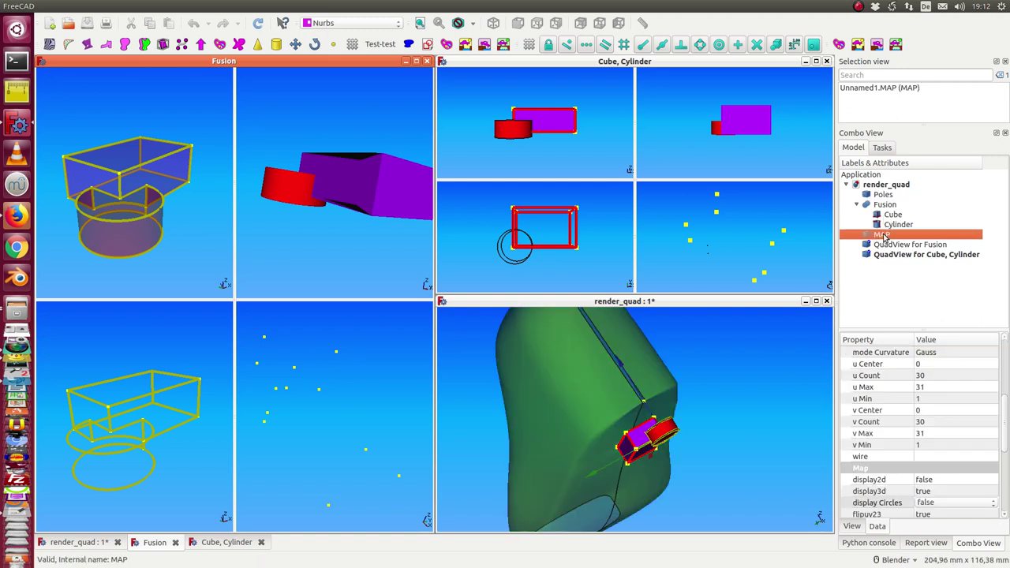
pyautogui.click(884, 195)
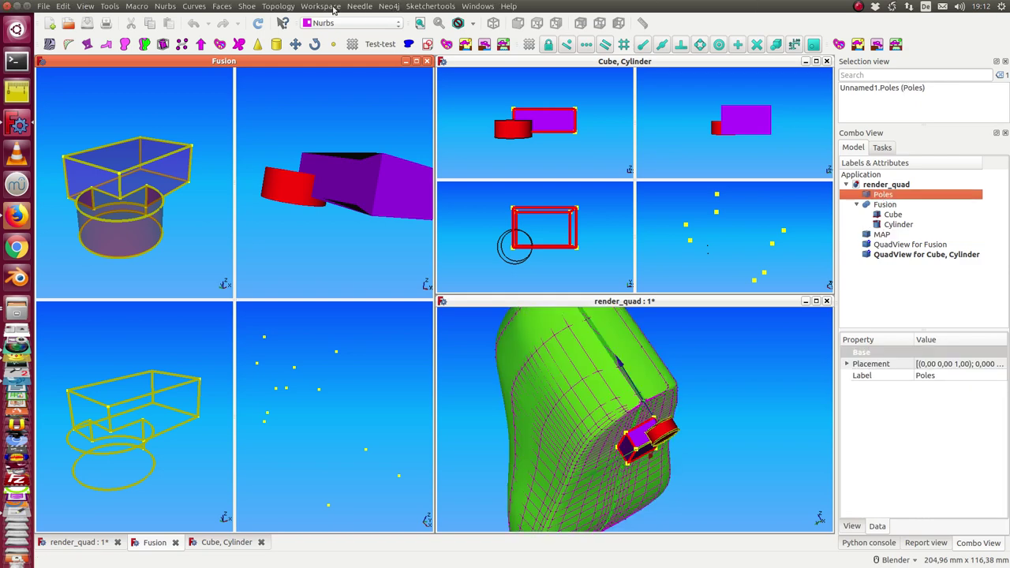
pyautogui.click(320, 6)
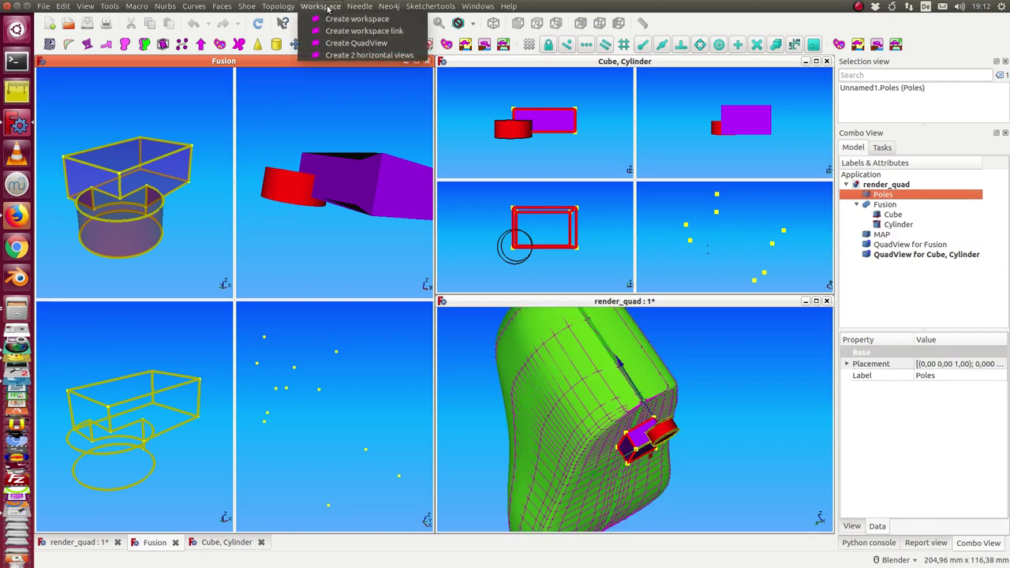
pyautogui.click(347, 44)
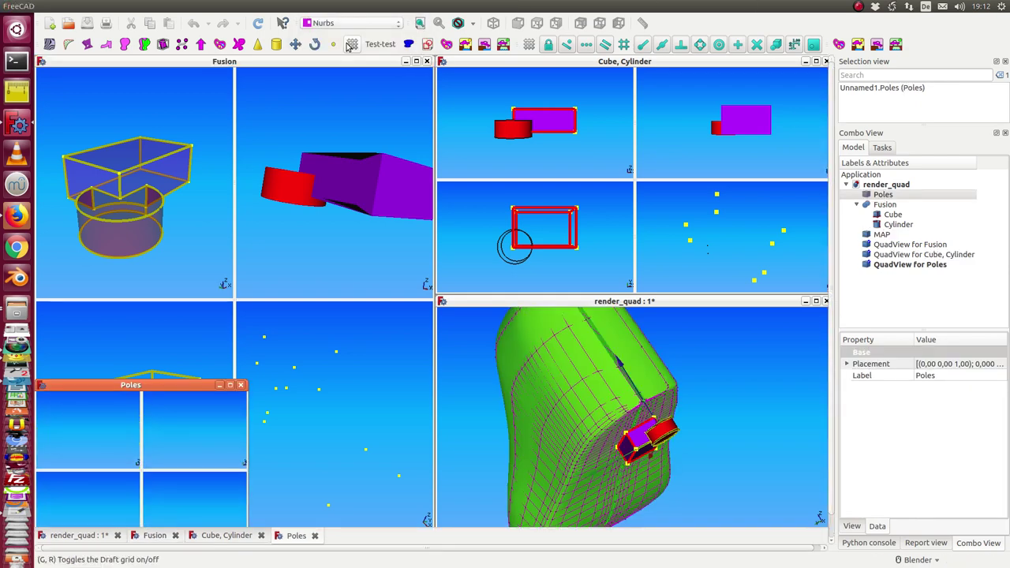
pyautogui.click(230, 385)
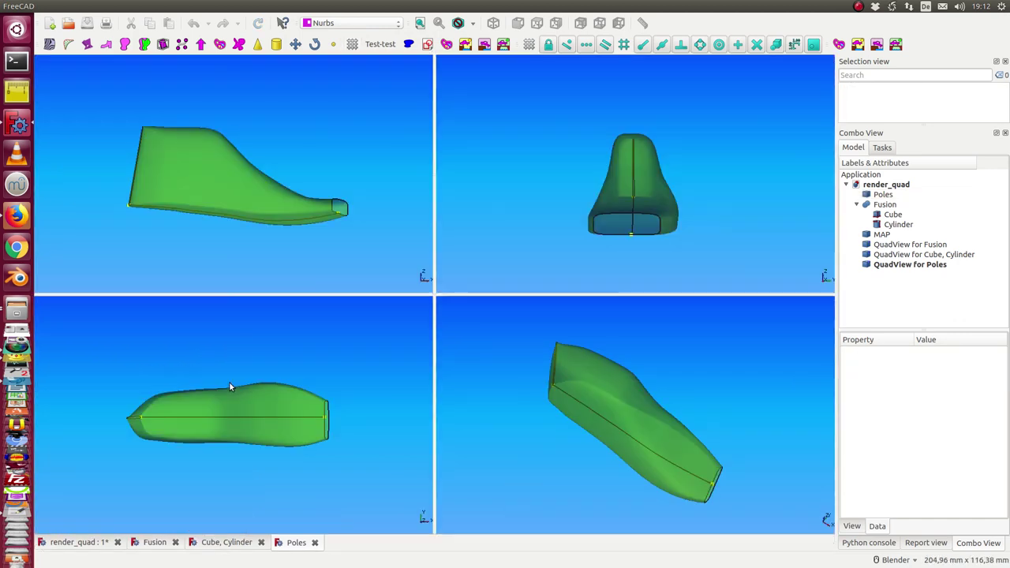
# Select the MAP object and create a QuadView for it
pyautogui.click(879, 234)
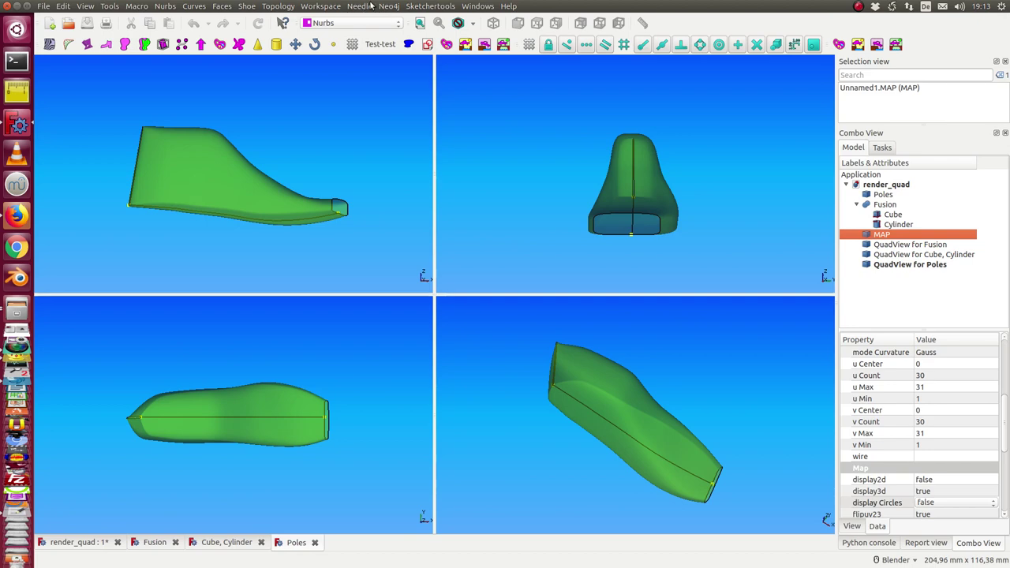
pyautogui.click(321, 5)
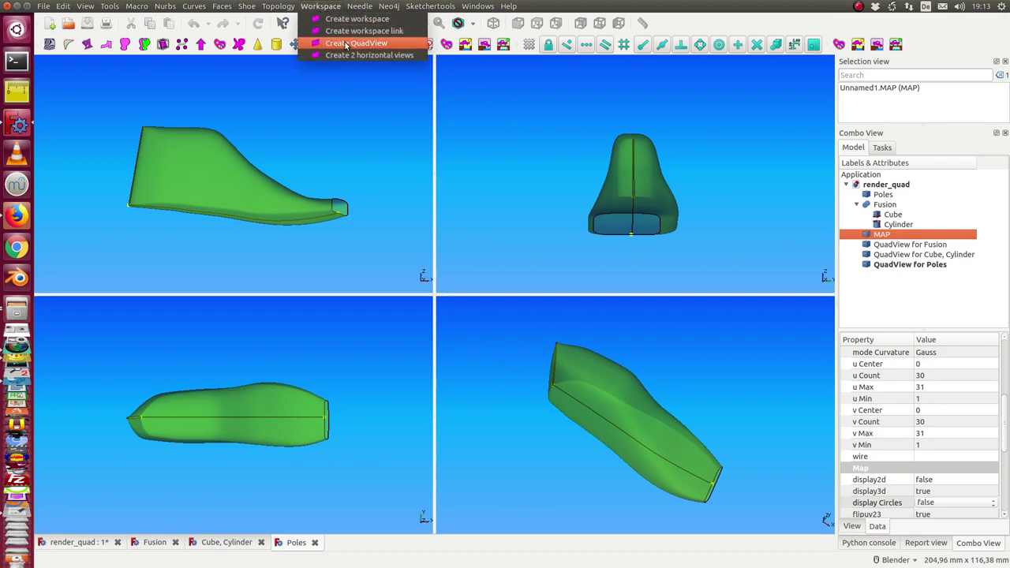
pyautogui.click(345, 45)
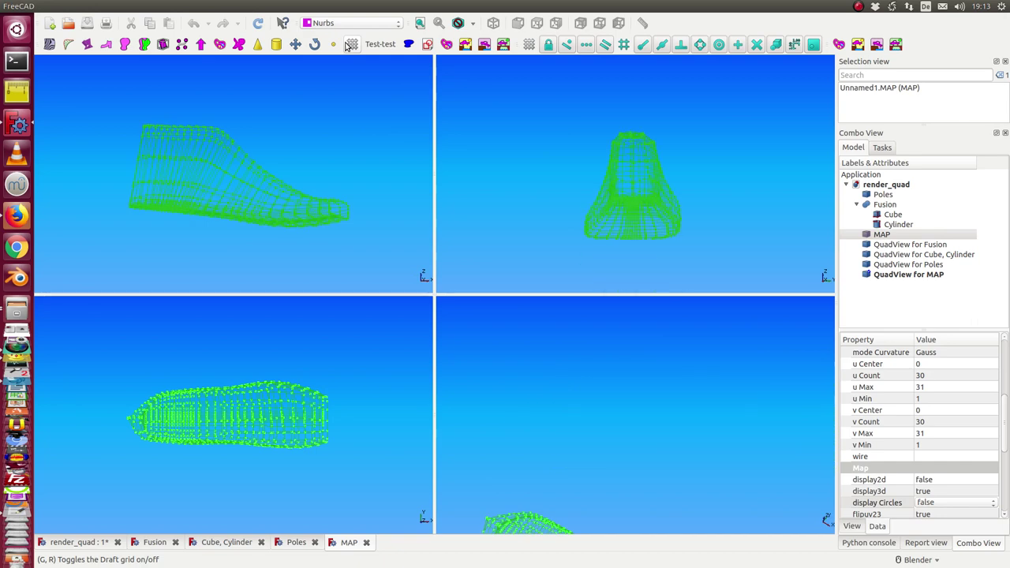
# Switch between the Poles and MAP tabs, ending on the magenta MAP wireframe
pyautogui.click(295, 542)
pyautogui.click(344, 544)
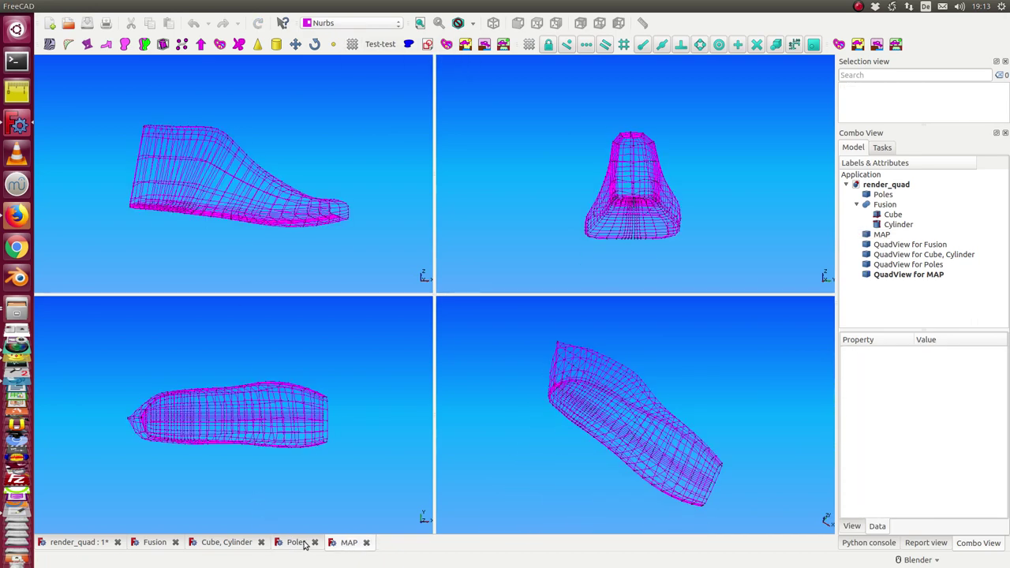
pyautogui.click(309, 544)
pyautogui.click(349, 543)
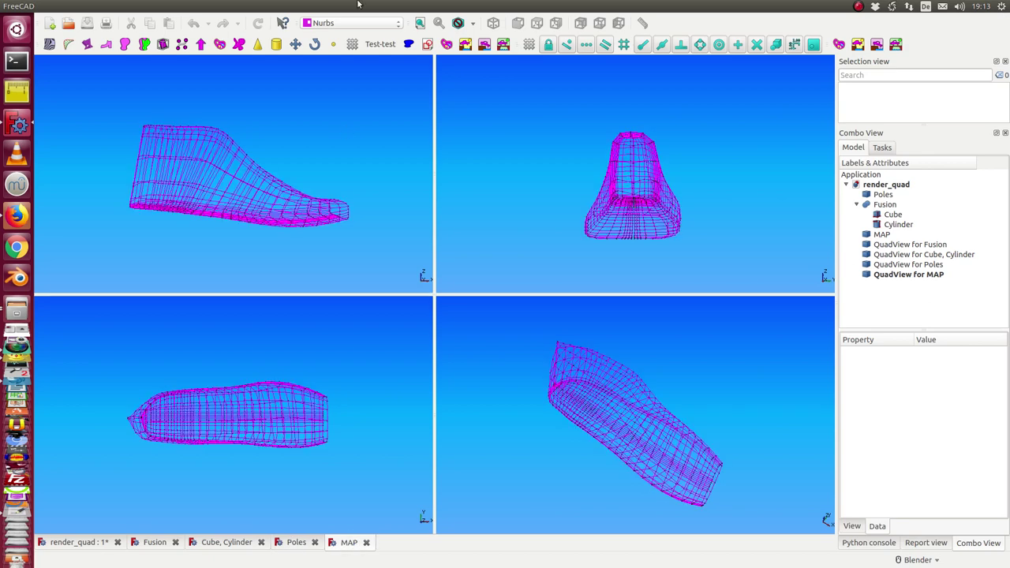
# Tile the five document windows side by side with Windows > Tile
pyautogui.click(478, 6)
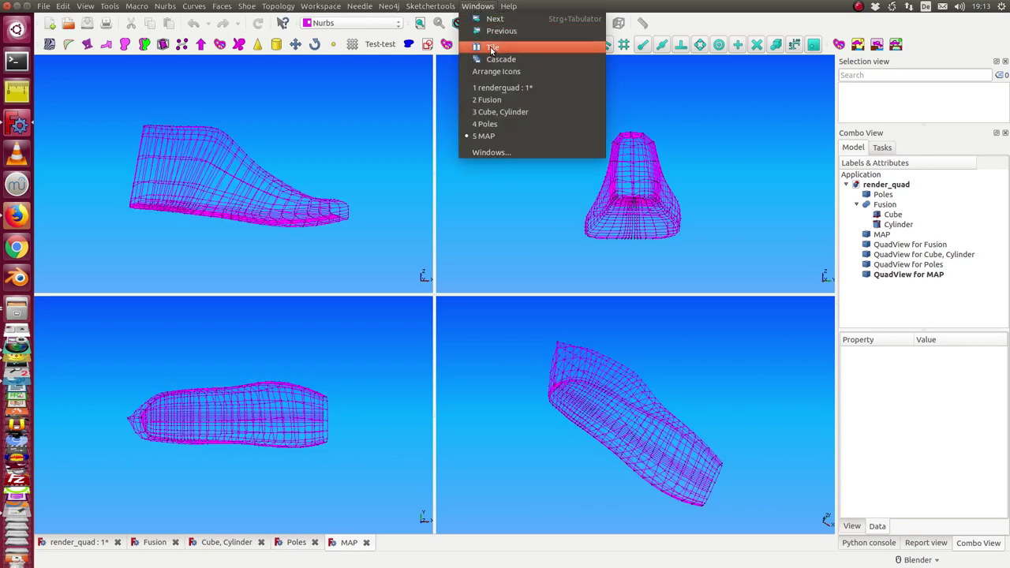
pyautogui.click(484, 43)
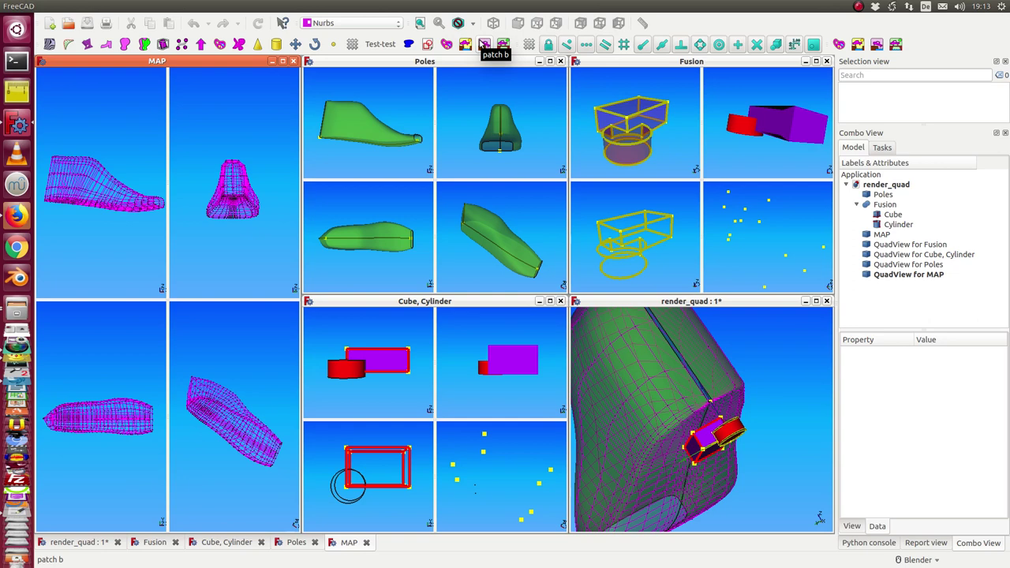